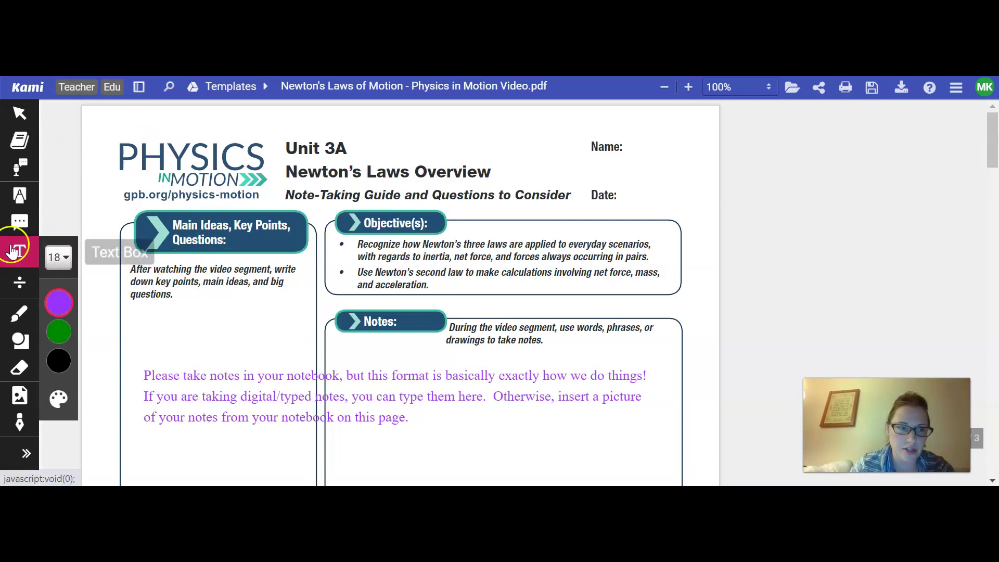
left_click(258, 375)
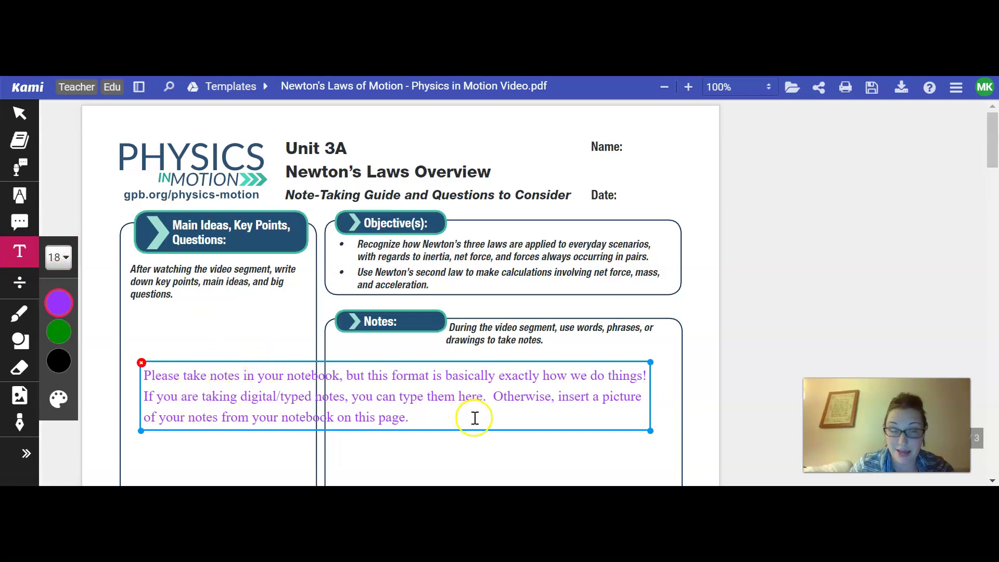
key("Escape")
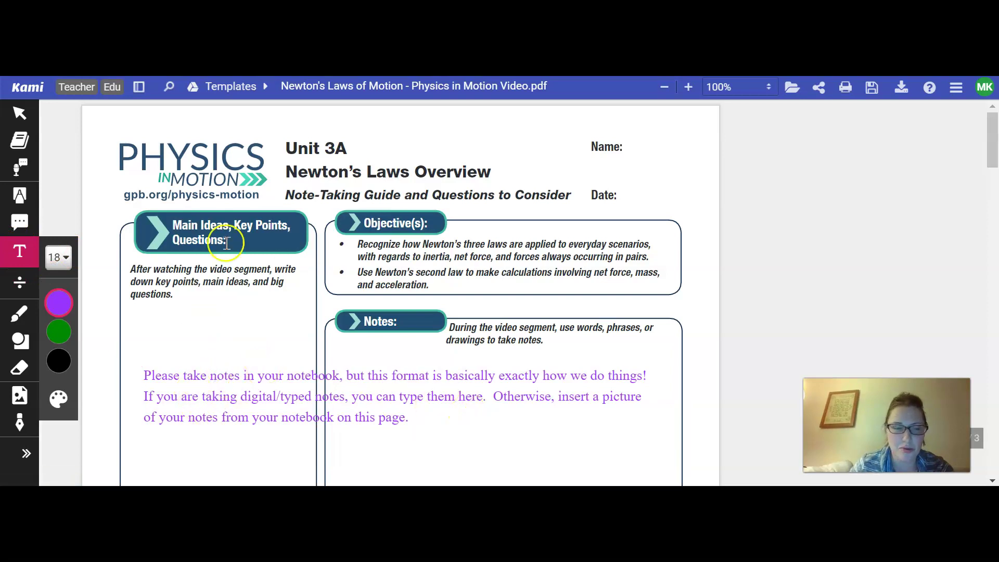
left_click(26, 257)
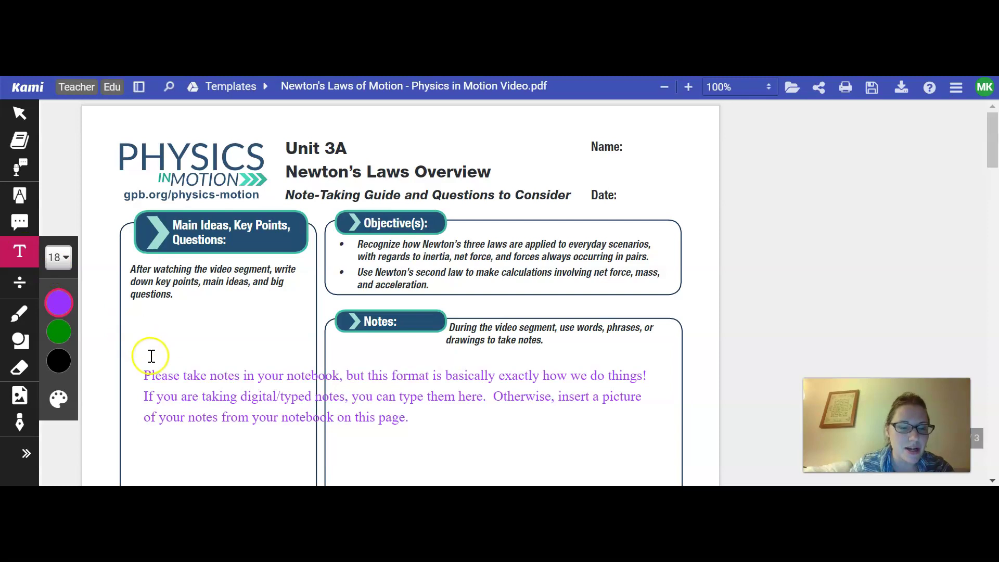
left_click(159, 377)
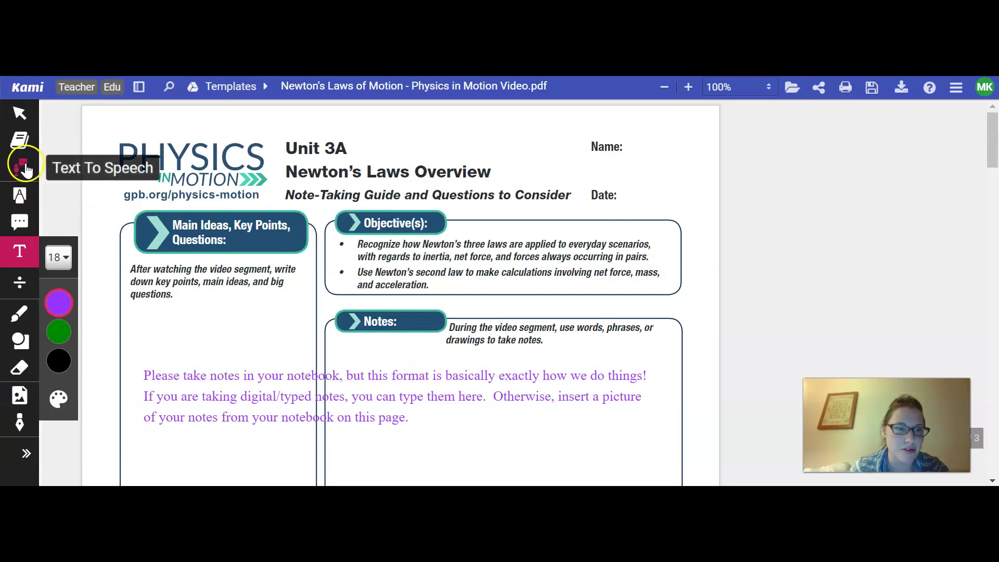
Step: With the Dictionary tool, look up the definitions of 'Unit' and 'Newton's'
left_click(21, 143)
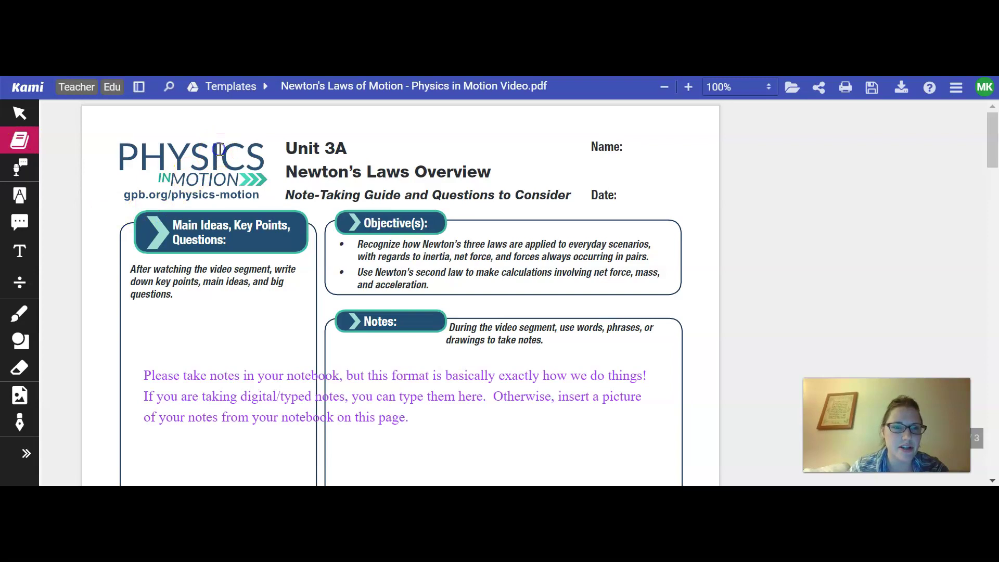
left_click_drag(219, 149, 318, 150)
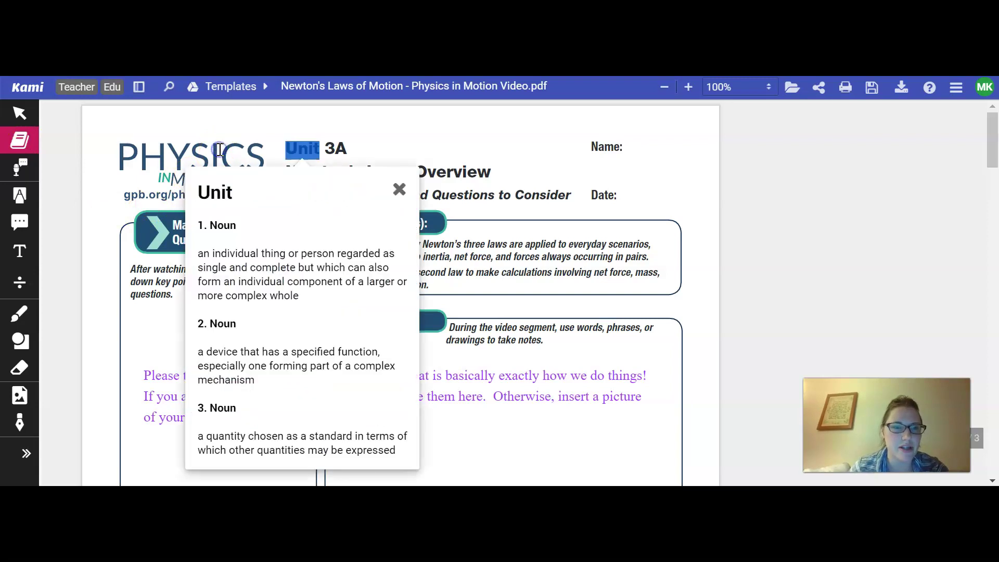
double_click(440, 243)
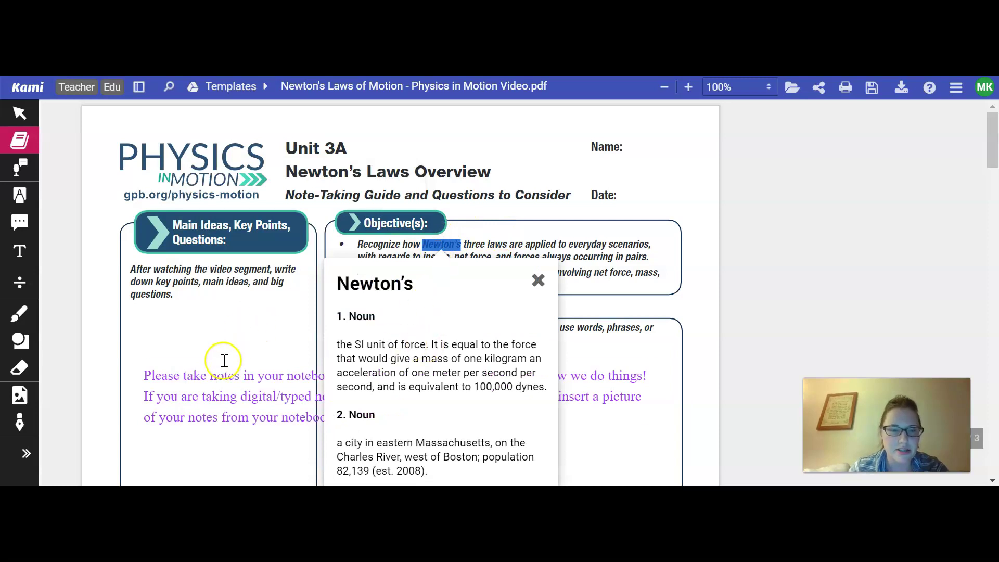
left_click(185, 378)
key("Escape")
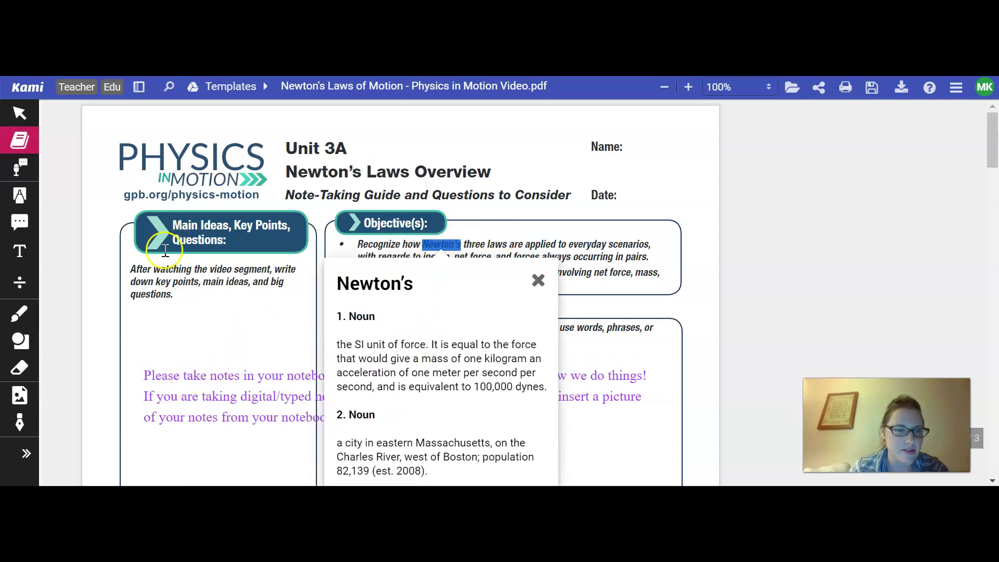
Step: Look up 'Questions' and 'inertia', then return to the top of page 1
double_click(203, 241)
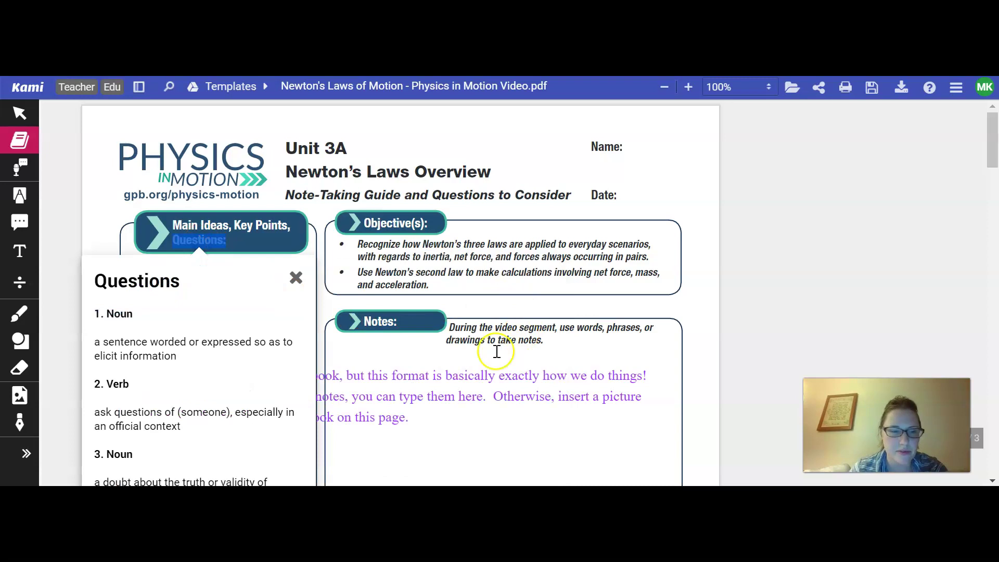
scroll(497, 352, "down", 1)
scroll(497, 352, "down", 15)
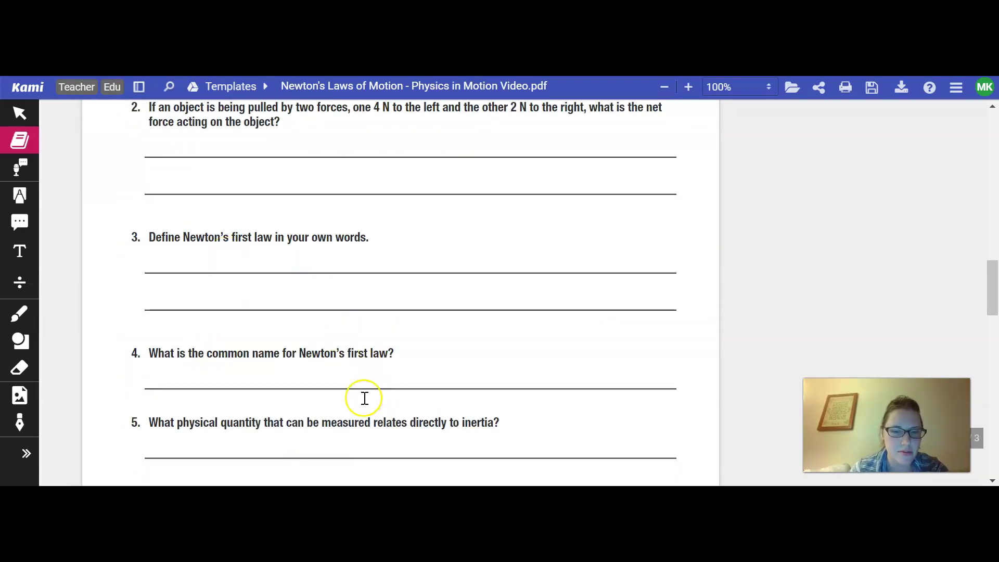
double_click(481, 423)
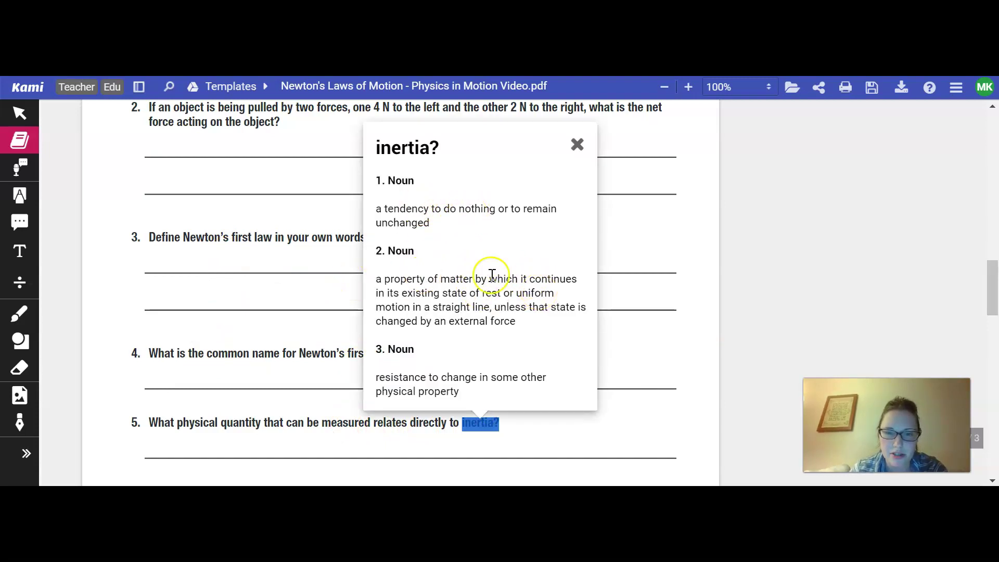
scroll(406, 281, "up", 5)
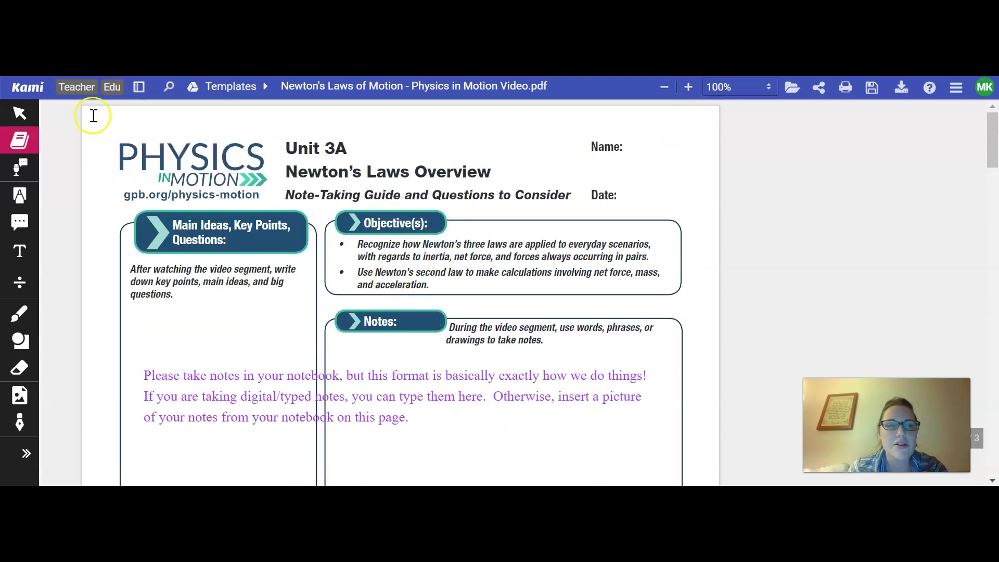
Step: Have Text To Speech read the worksheet title and subtitle, stop it, then switch to Markup
left_click(17, 166)
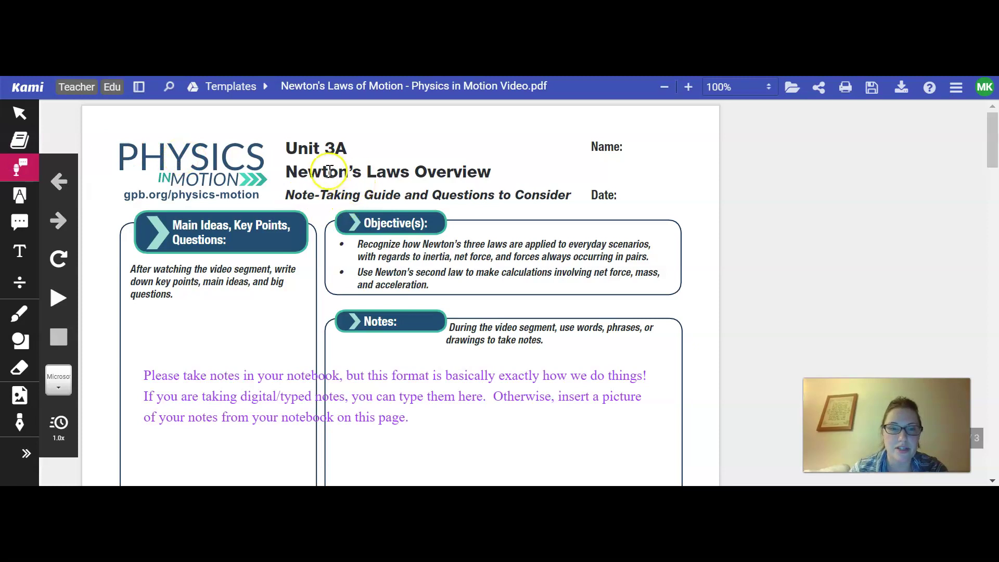
left_click_drag(287, 172, 455, 180)
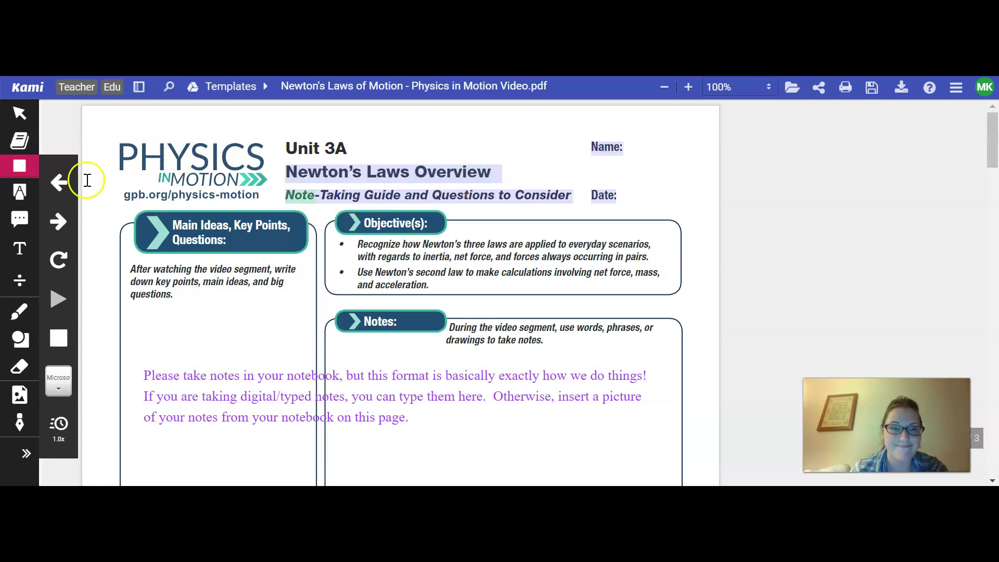
left_click(15, 165)
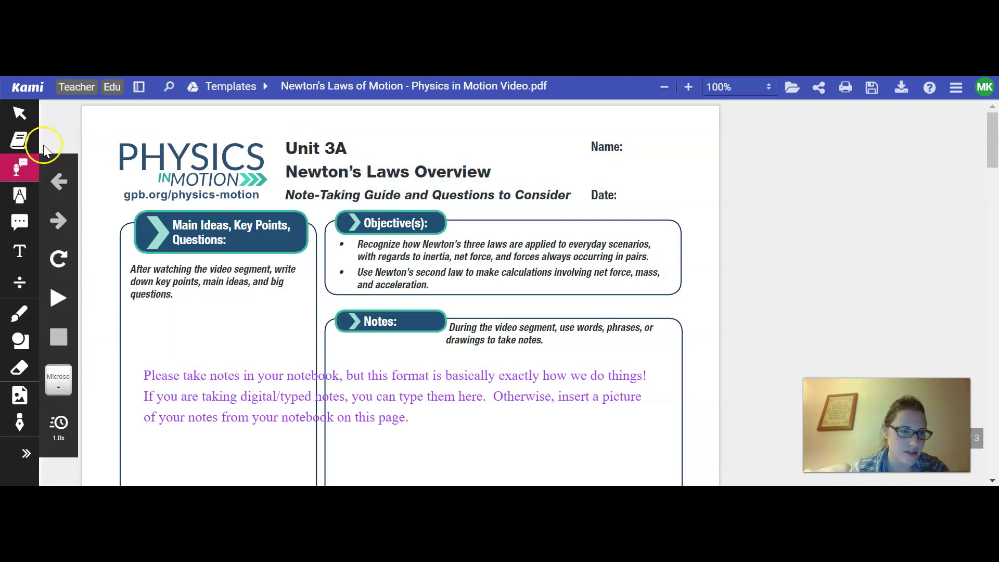
left_click(20, 195)
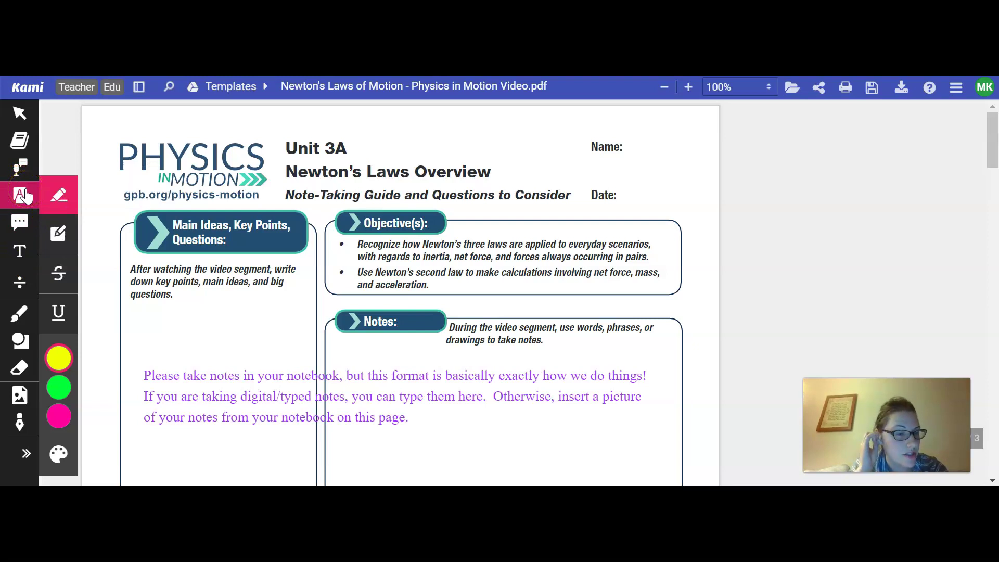
Step: Choose Voice Comment in the Comment tool and scroll to the 'Answer the following questions' section
left_click(21, 224)
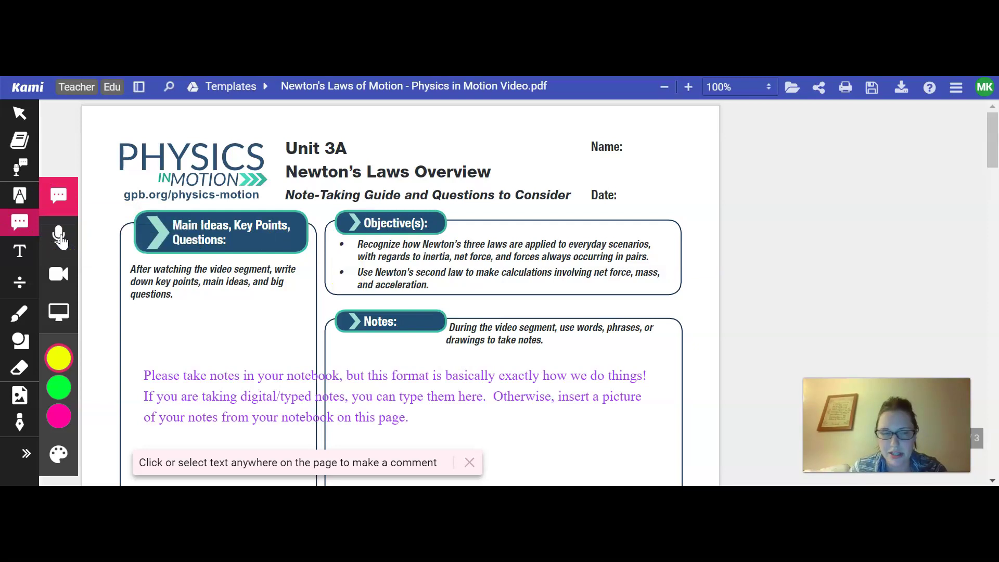
left_click(54, 278)
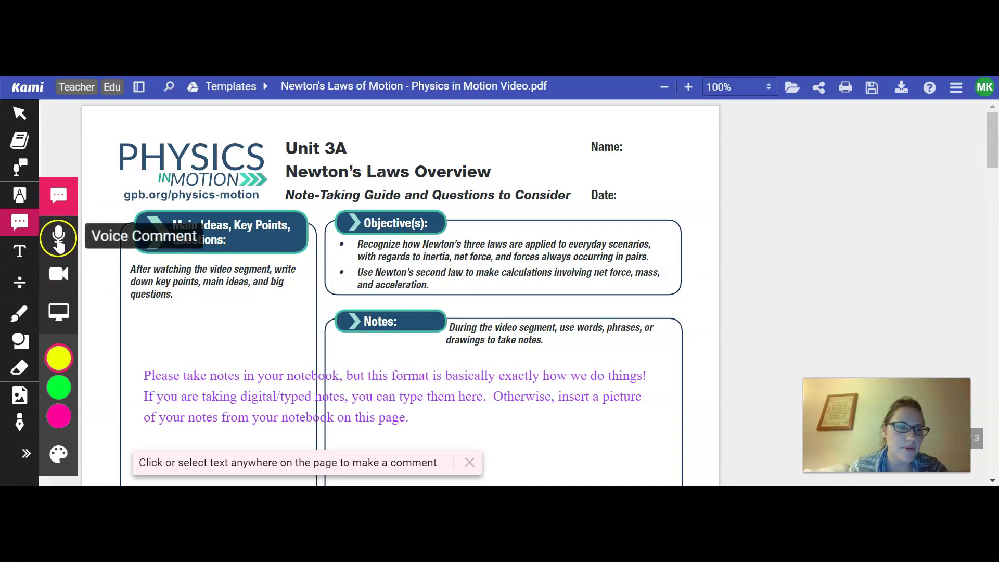
left_click(59, 234)
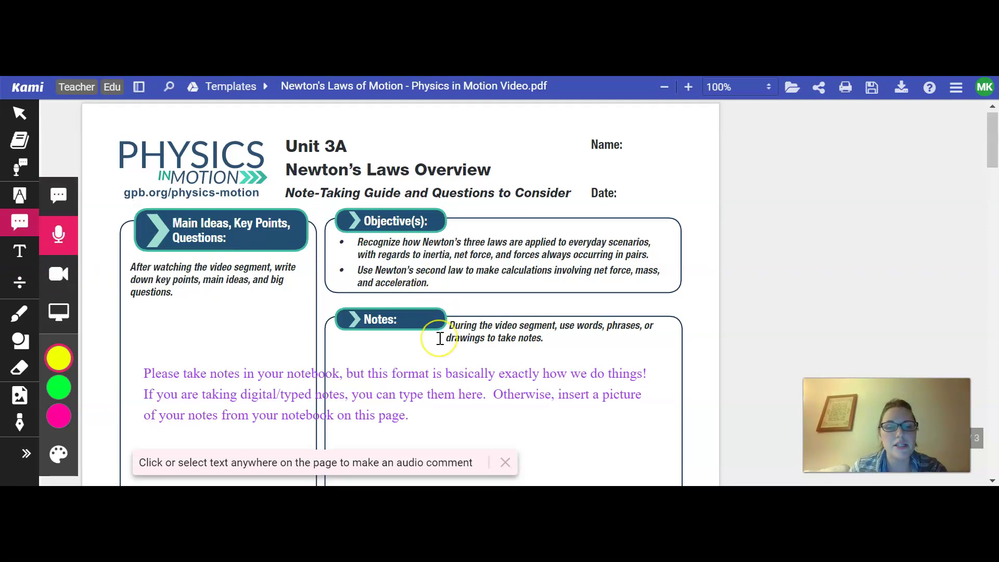
scroll(439, 336, "down", 10)
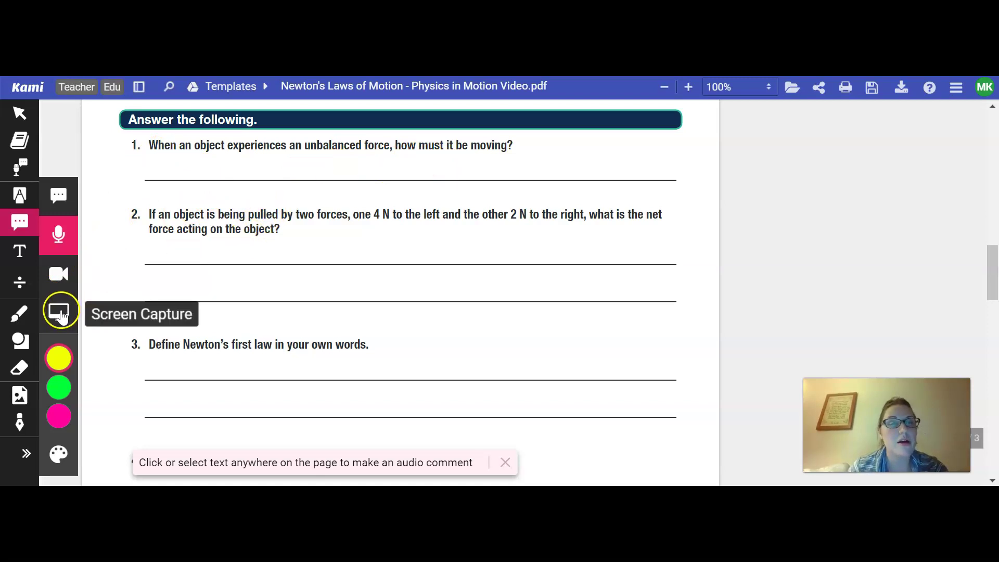
Step: Start a screen capture comment beside question 2, then close it and dismiss the permission, share and capture prompts
left_click(63, 313)
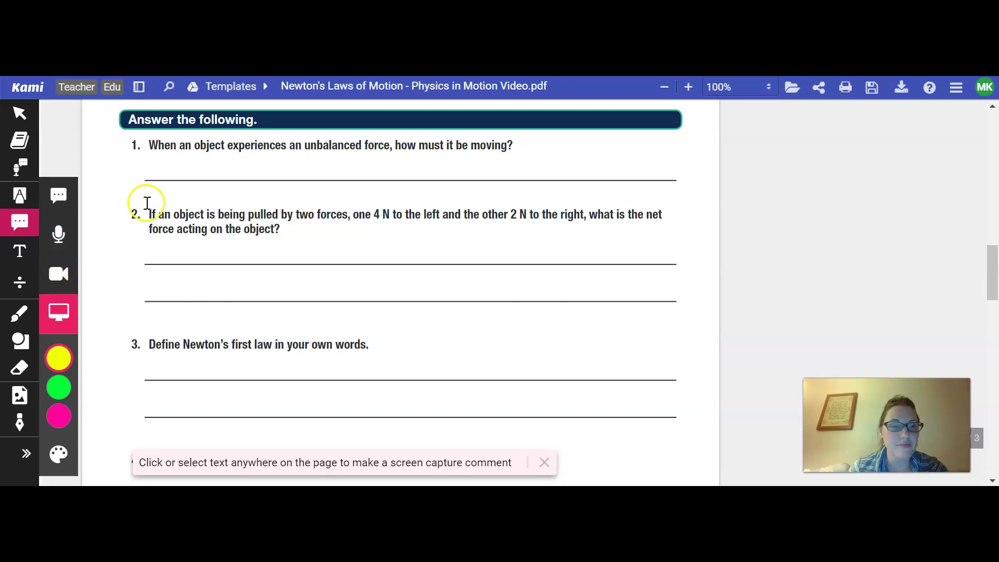
left_click(139, 141)
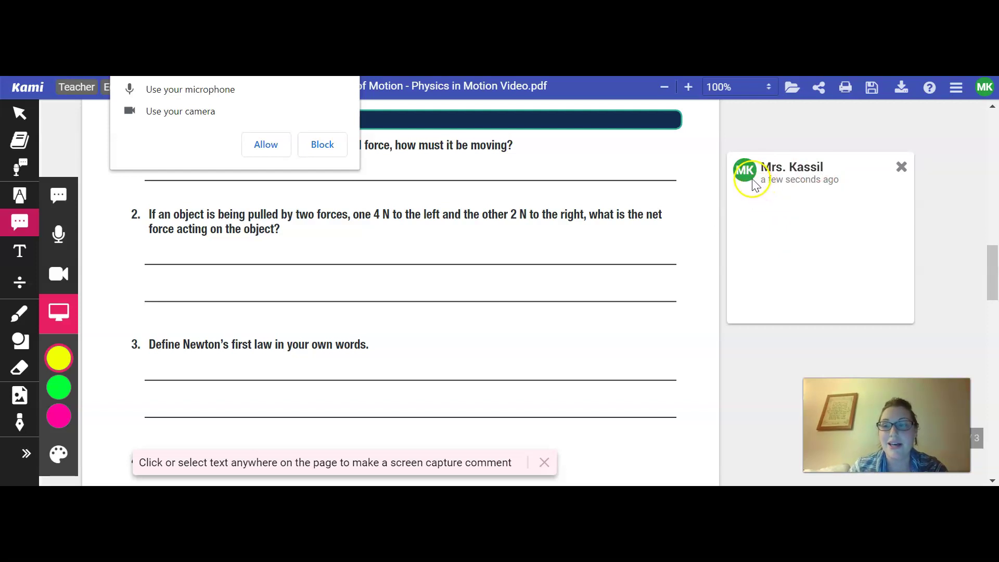
left_click(902, 168)
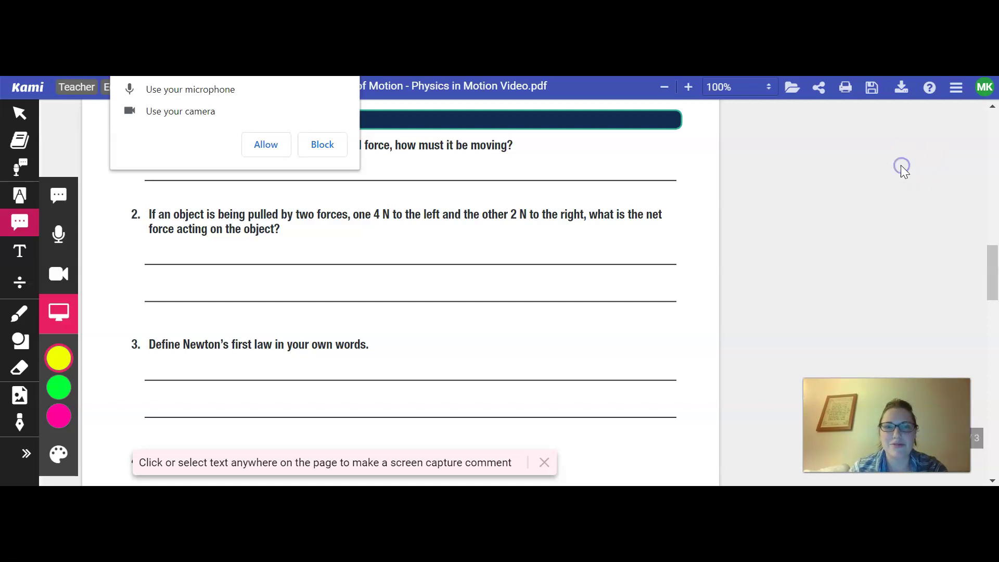
left_click(266, 144)
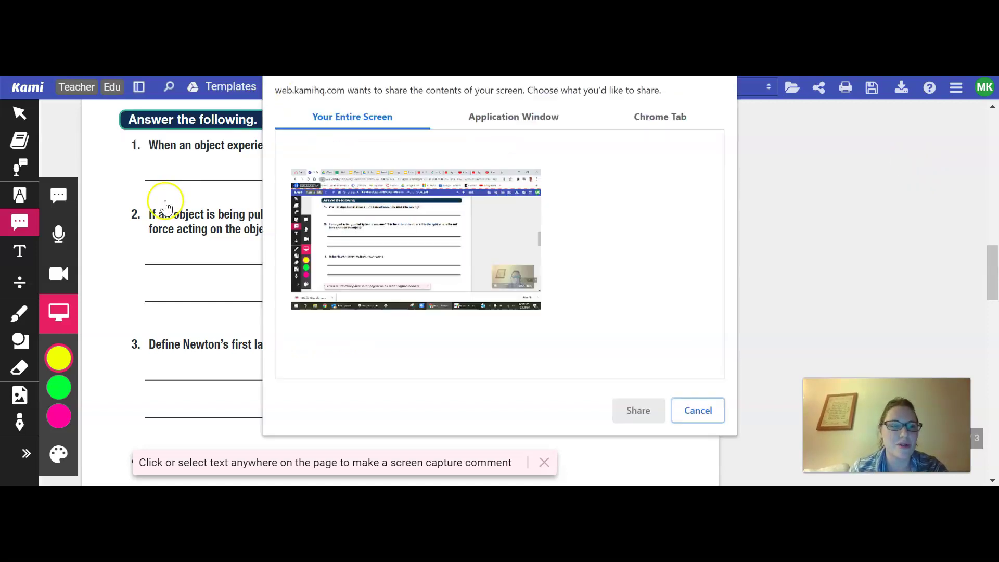
left_click(698, 410)
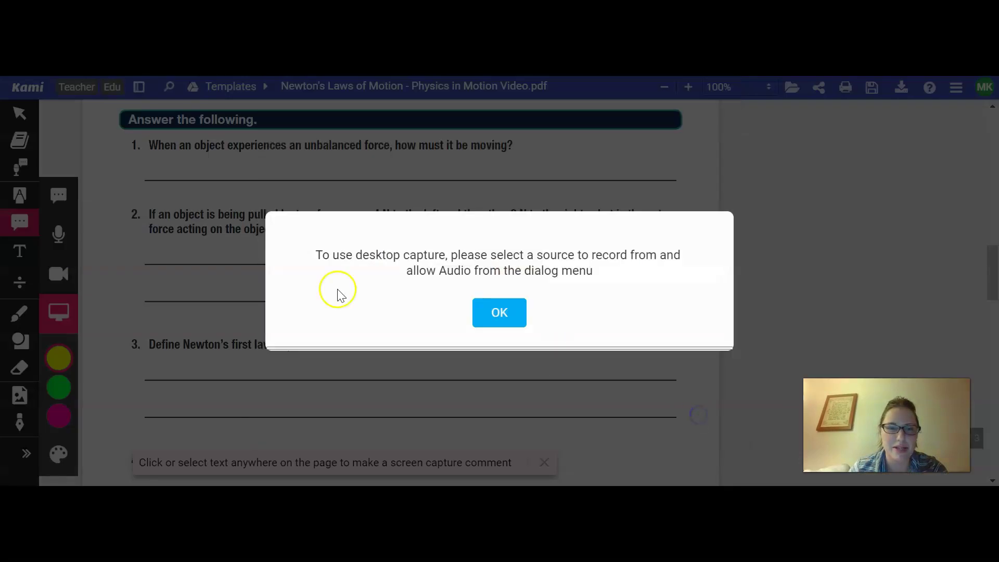
left_click(508, 307)
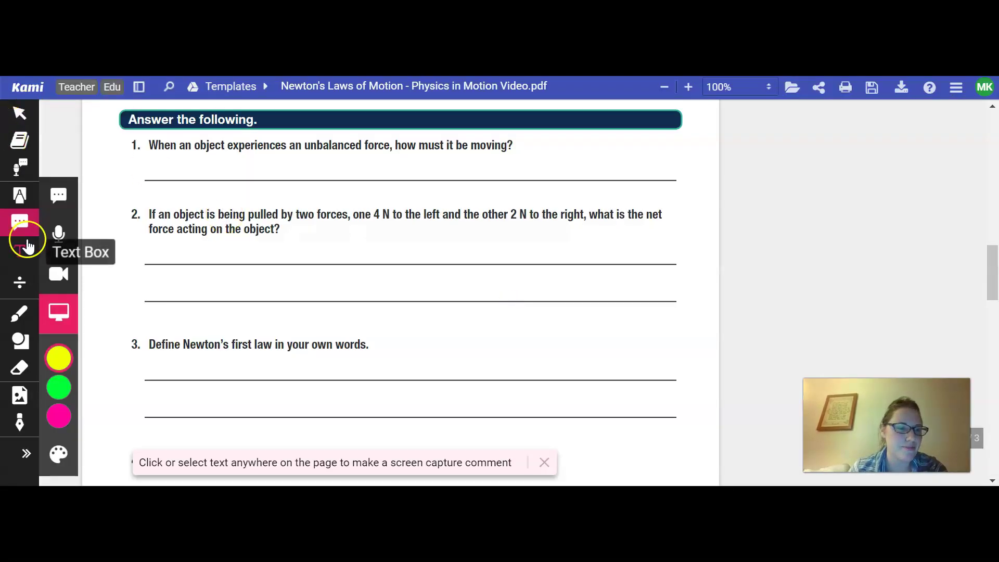
Step: Try the Equation, Drawing, Shapes and Eraser tools in turn, ending on Insert Image
left_click(46, 357)
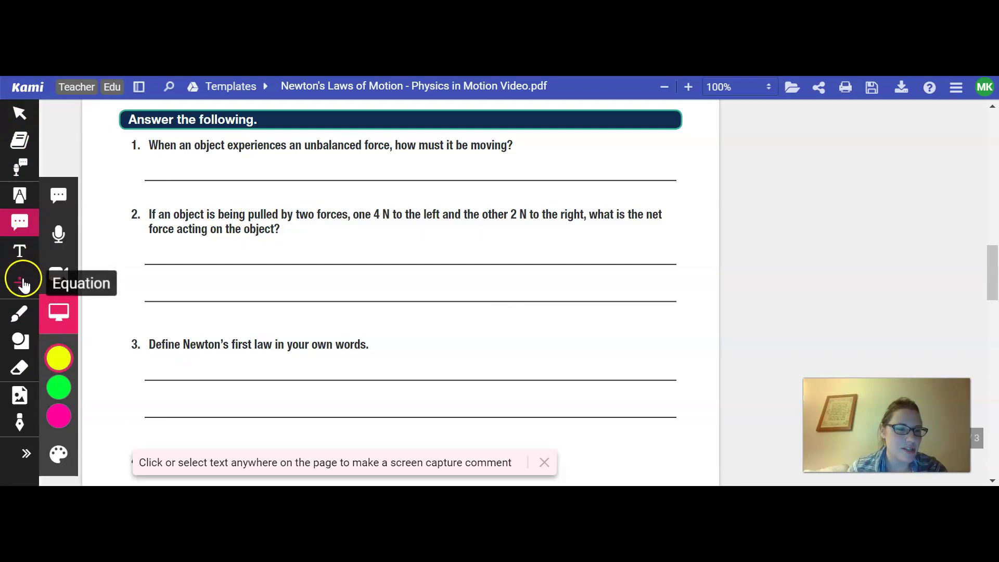
left_click(22, 283)
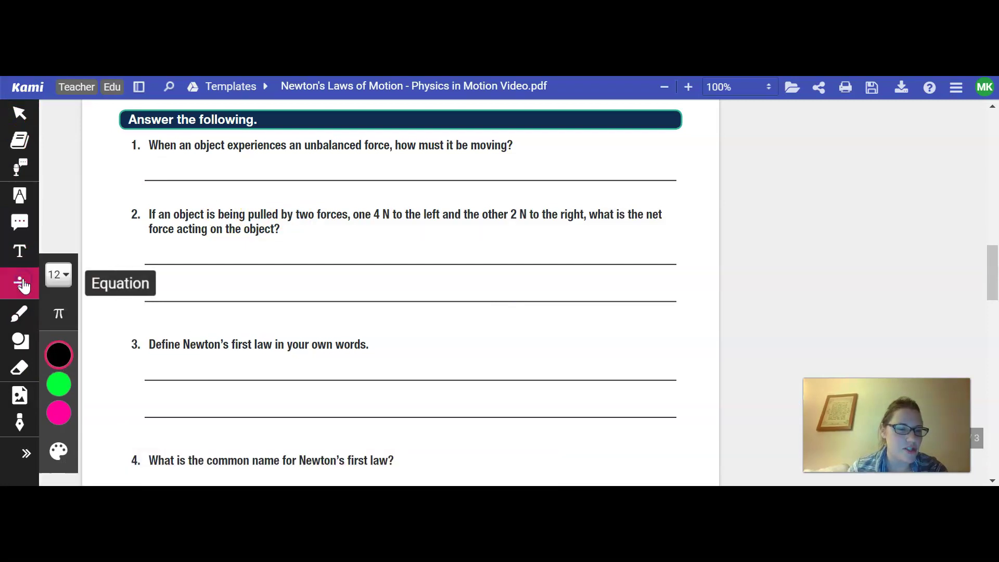
left_click(23, 320)
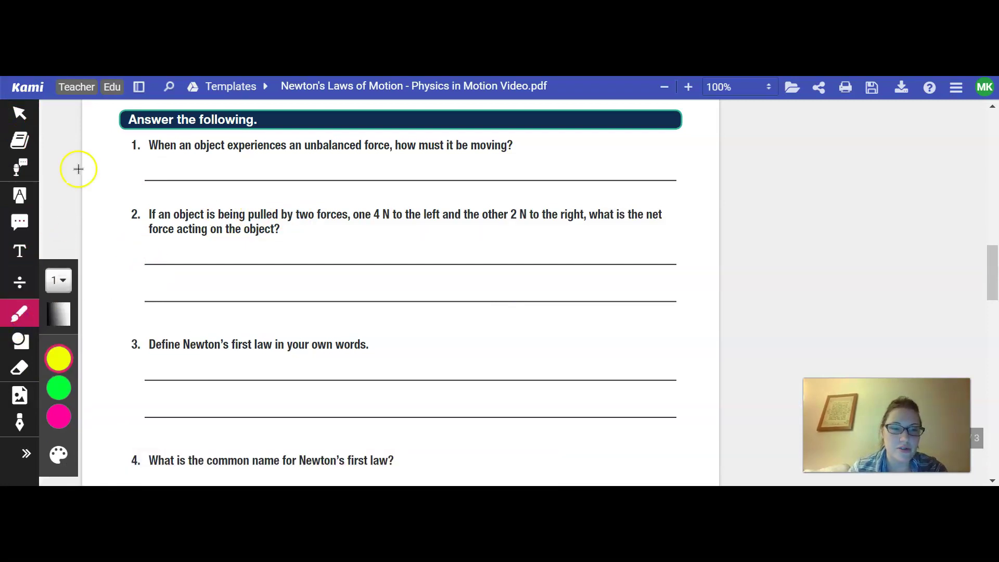
left_click(22, 342)
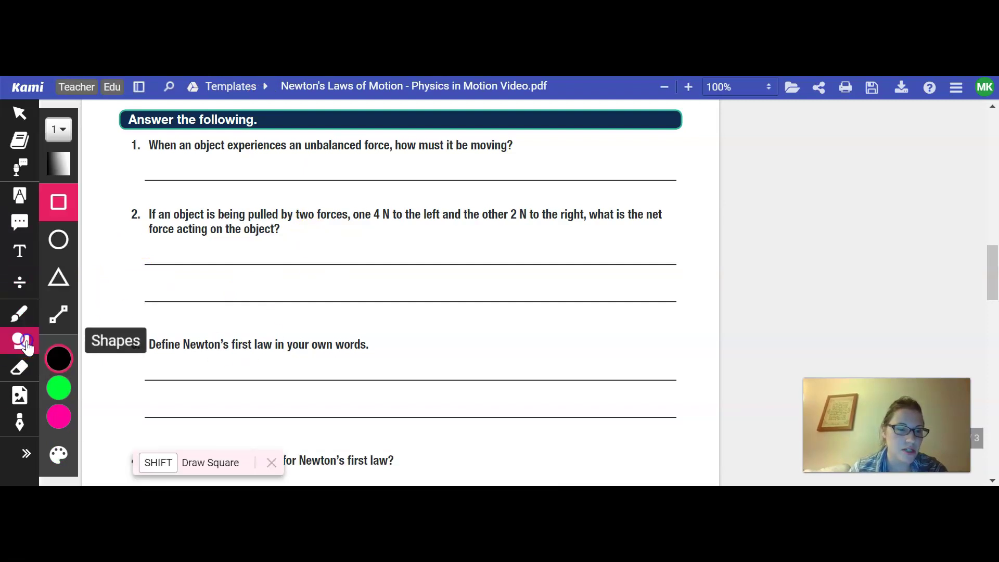
left_click(19, 366)
left_click(20, 395)
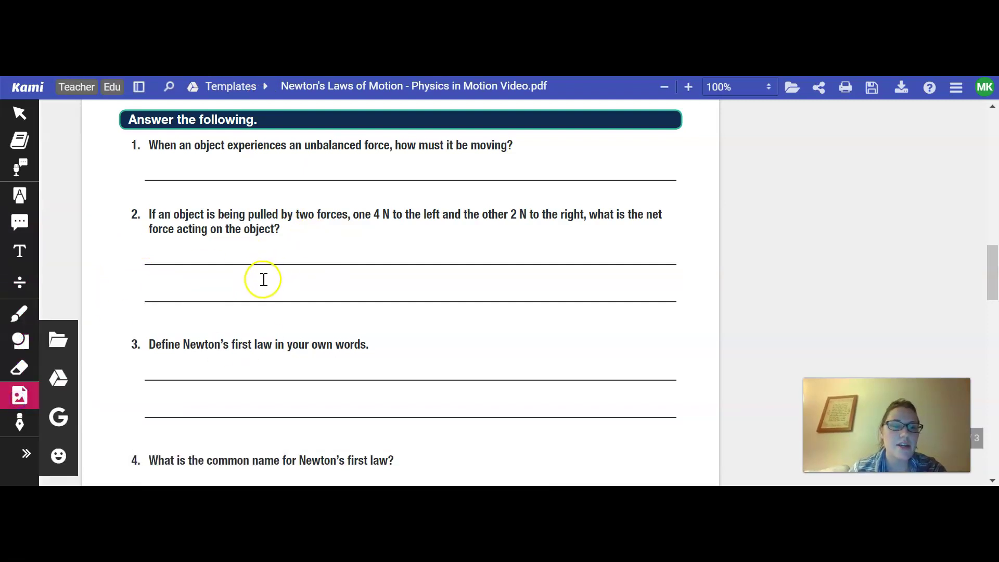
scroll(229, 250, "up", 10)
scroll(229, 239, "down", 3)
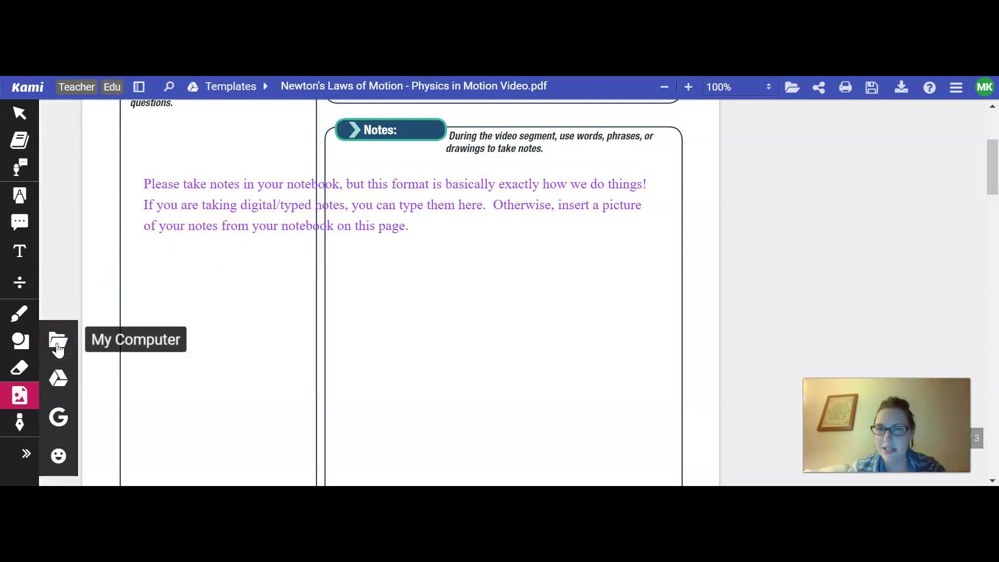
Step: Look over the My Computer, Google Drive and Google Search image sources, then open Stickers
left_click(56, 381)
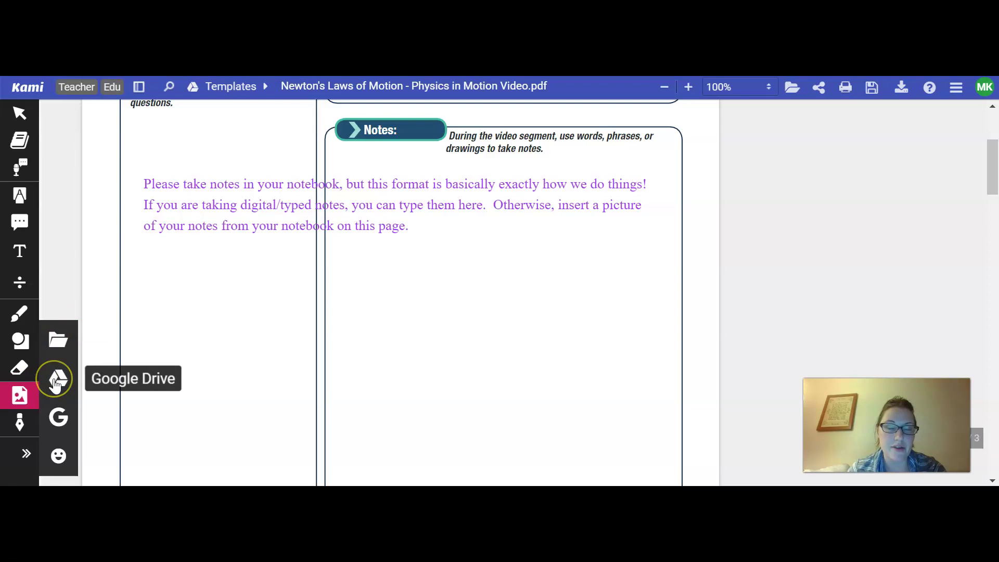
left_click(56, 385)
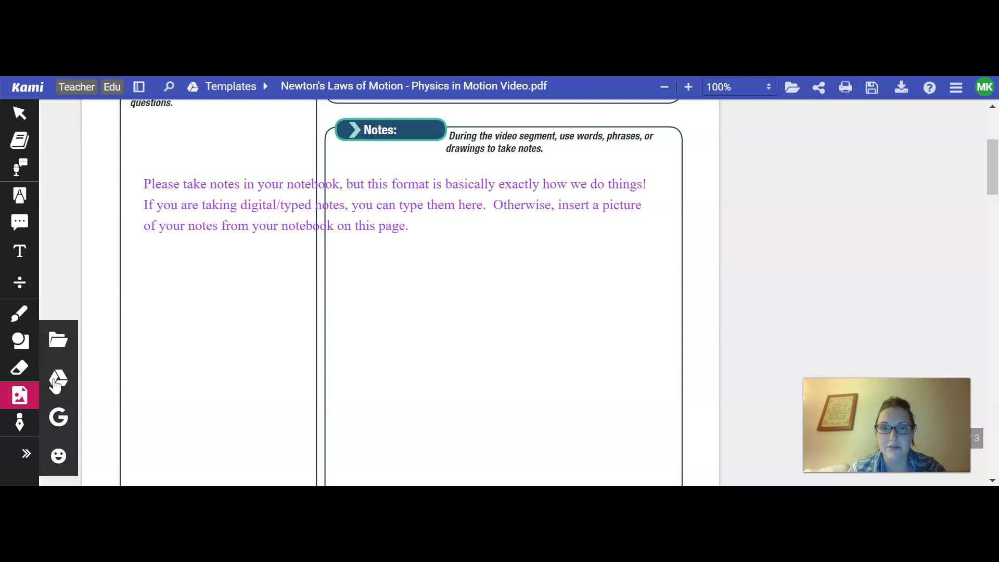
left_click(58, 377)
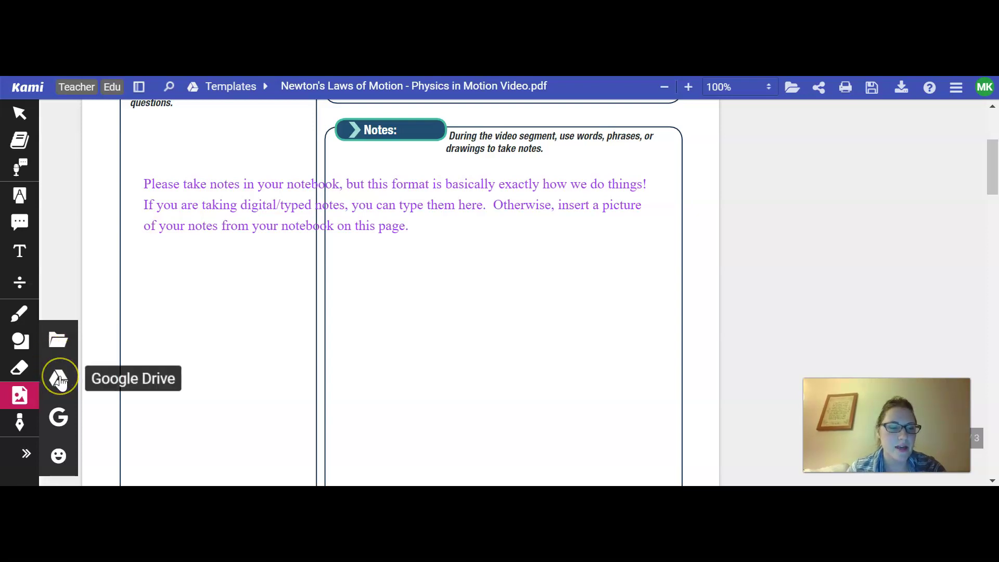
left_click(59, 377)
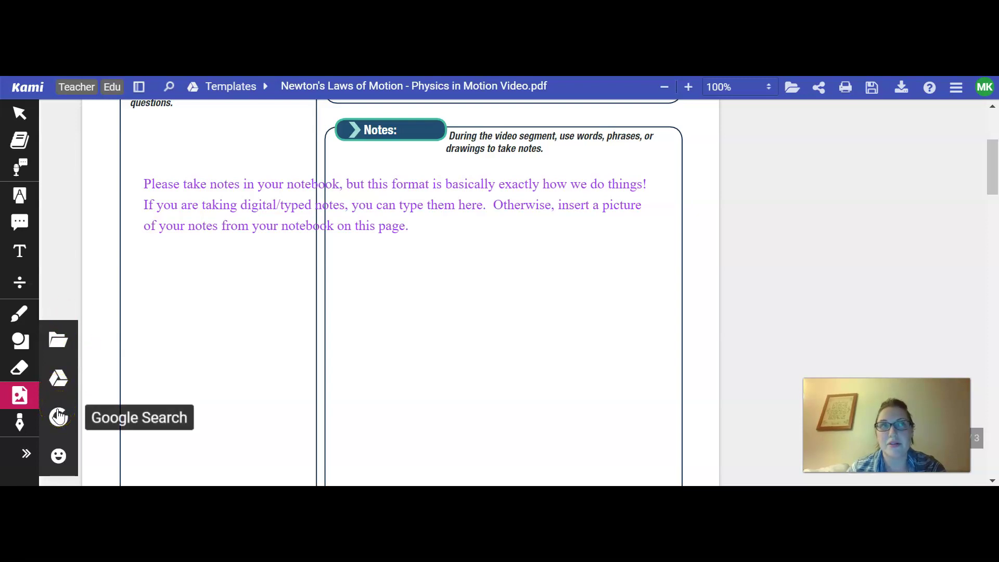
left_click(58, 416)
left_click(60, 379)
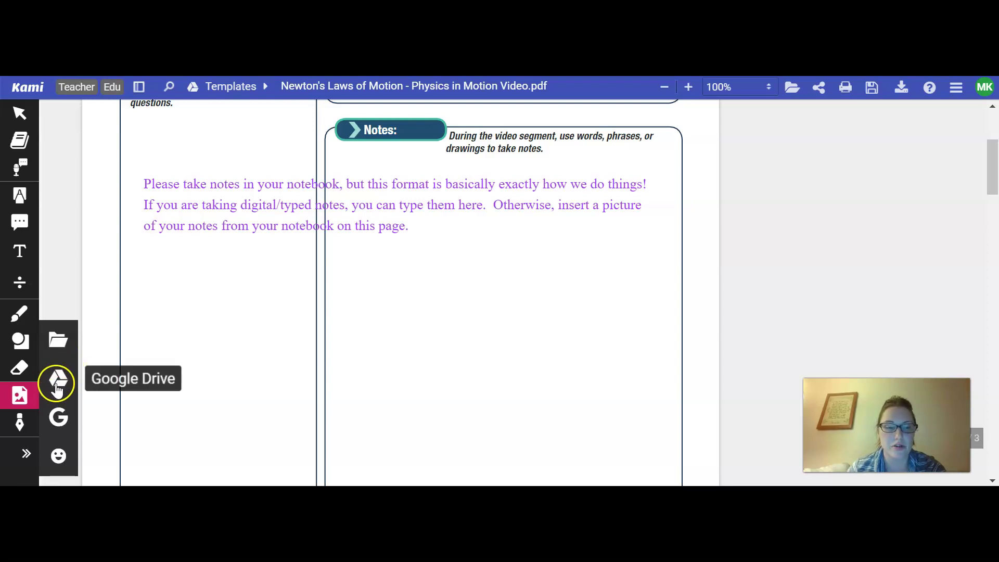
left_click(61, 461)
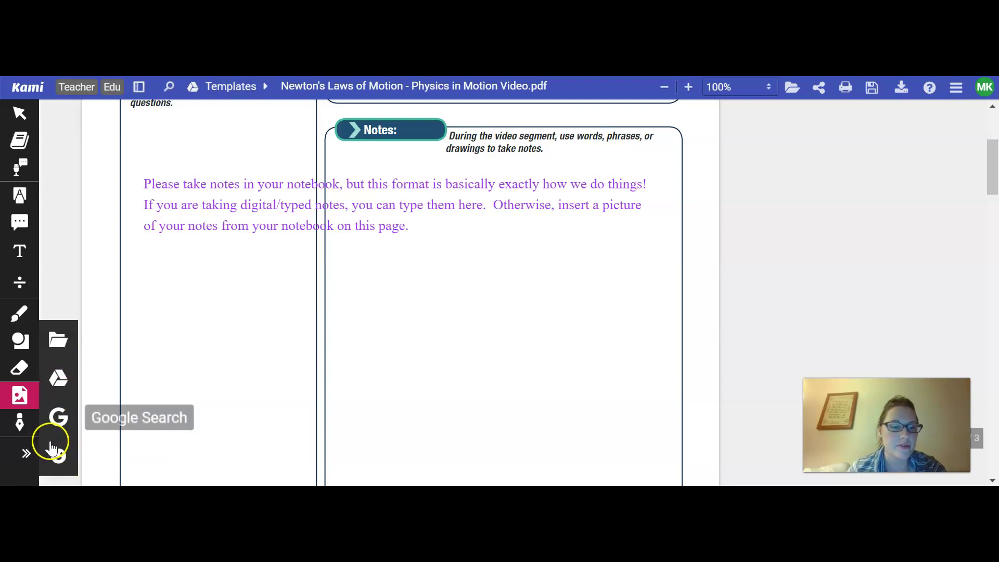
left_click(58, 457)
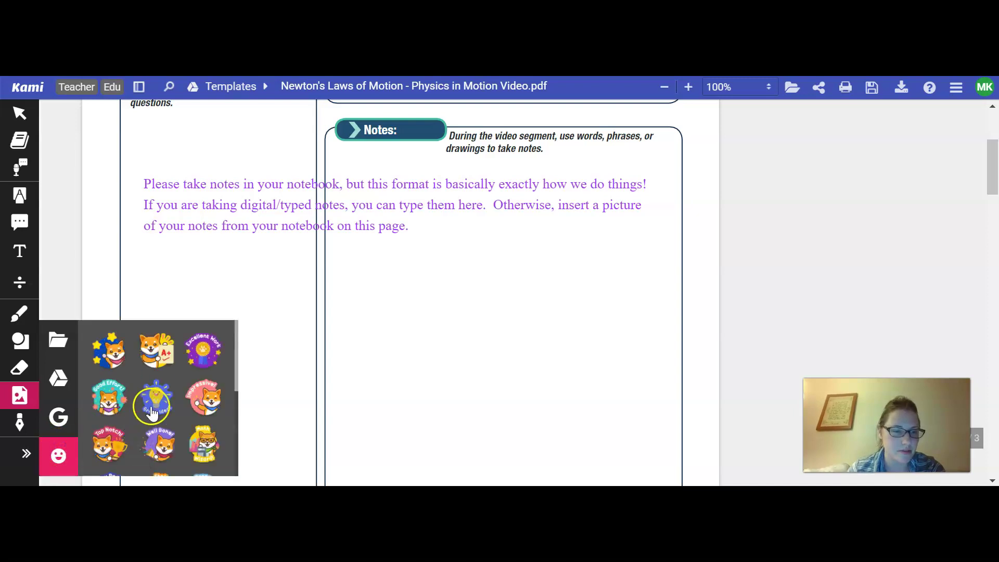
Step: Place the A+ shiba sticker in Notes, below the right end of the purple instructions
scroll(188, 400, "down", 1)
scroll(188, 399, "down", 3)
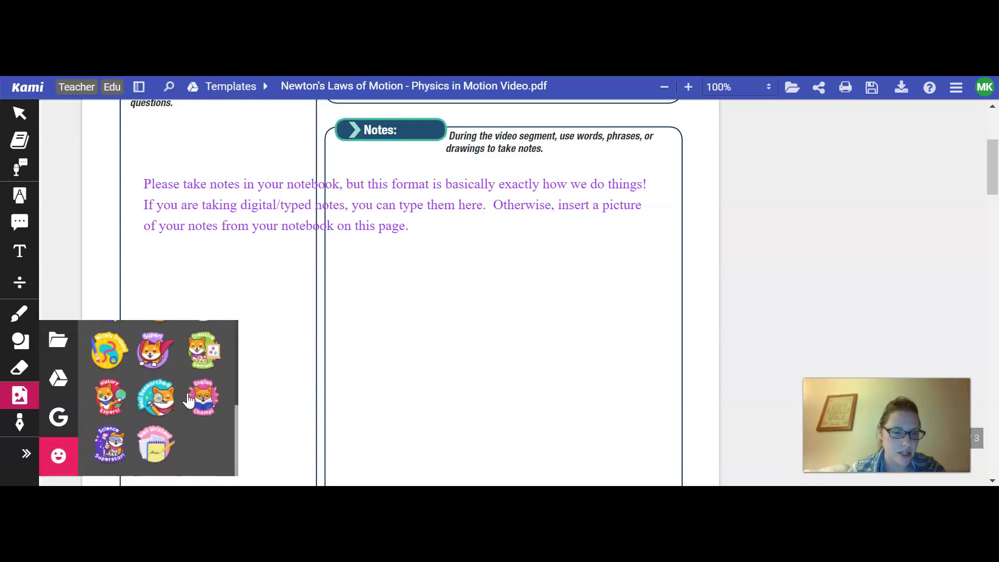
scroll(188, 399, "up", 5)
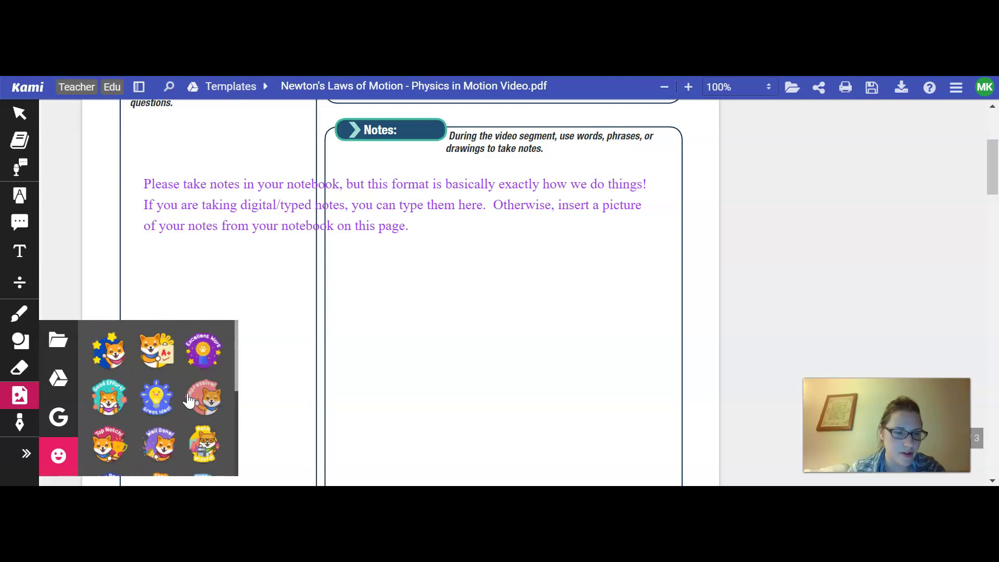
left_click_drag(156, 347, 460, 346)
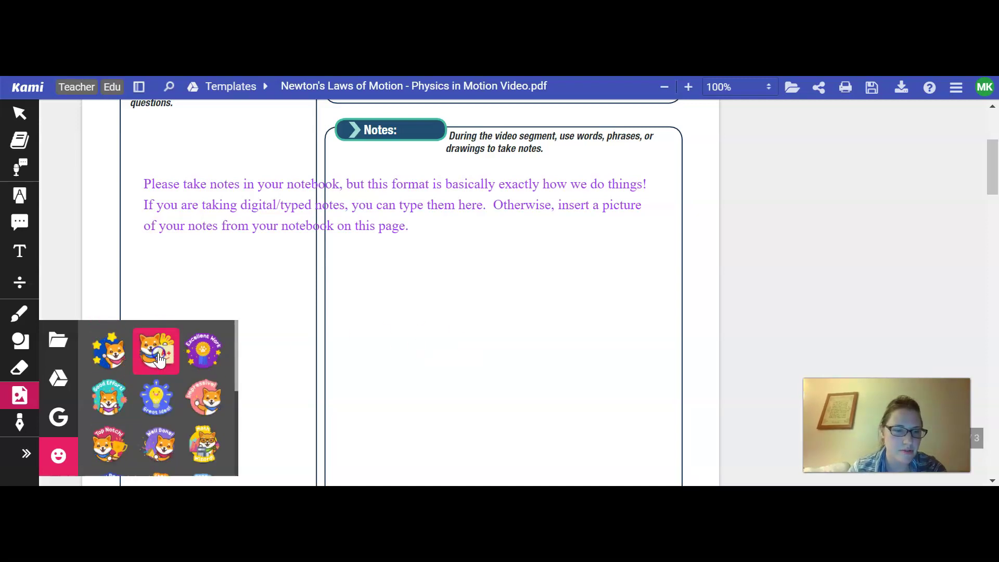
left_click(163, 336)
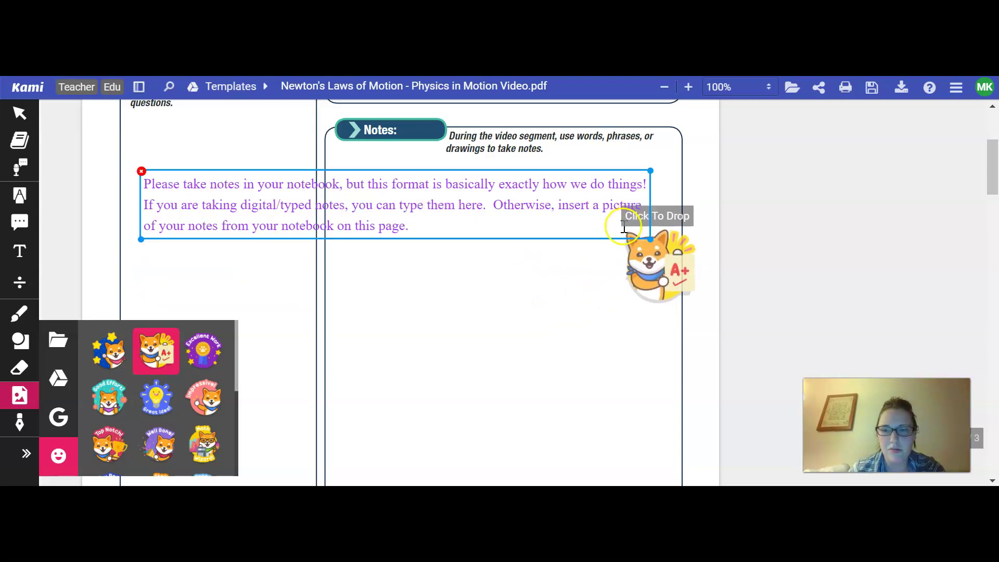
left_click(609, 255)
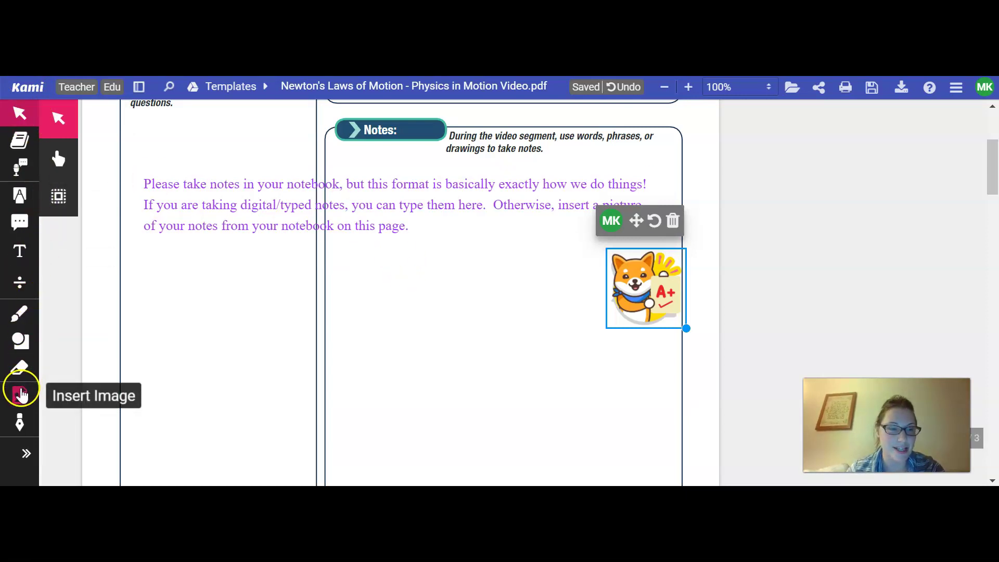
left_click(21, 395)
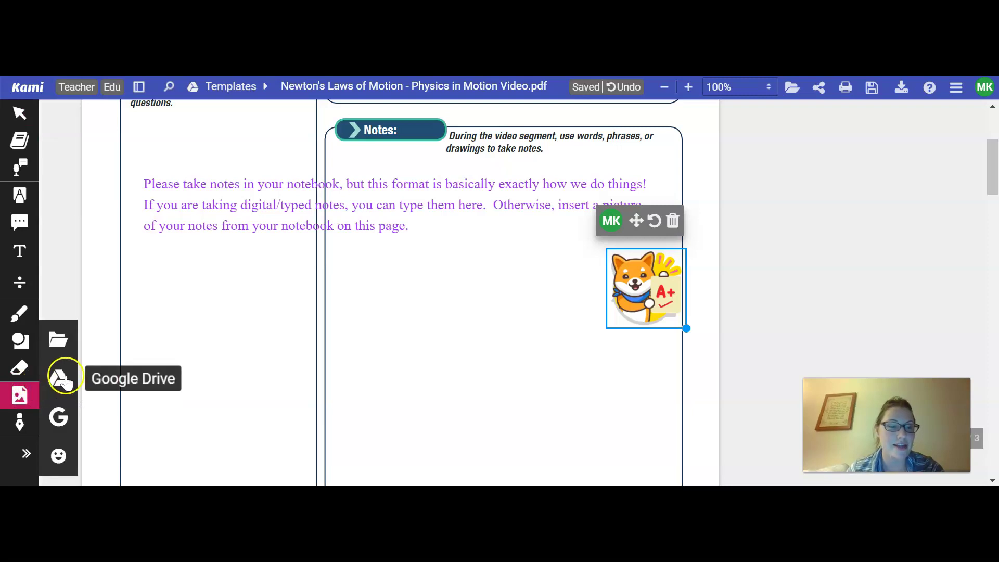